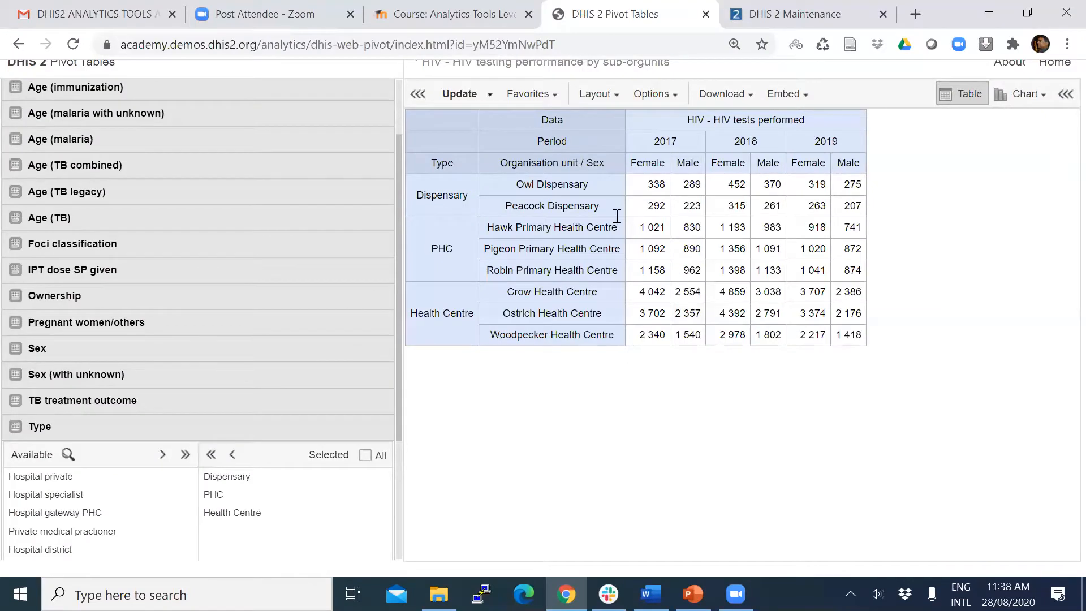
# Review the table options and turn off hiding of empty columns and empty rows, applying the change to the pivot table
pyautogui.click(663, 92)
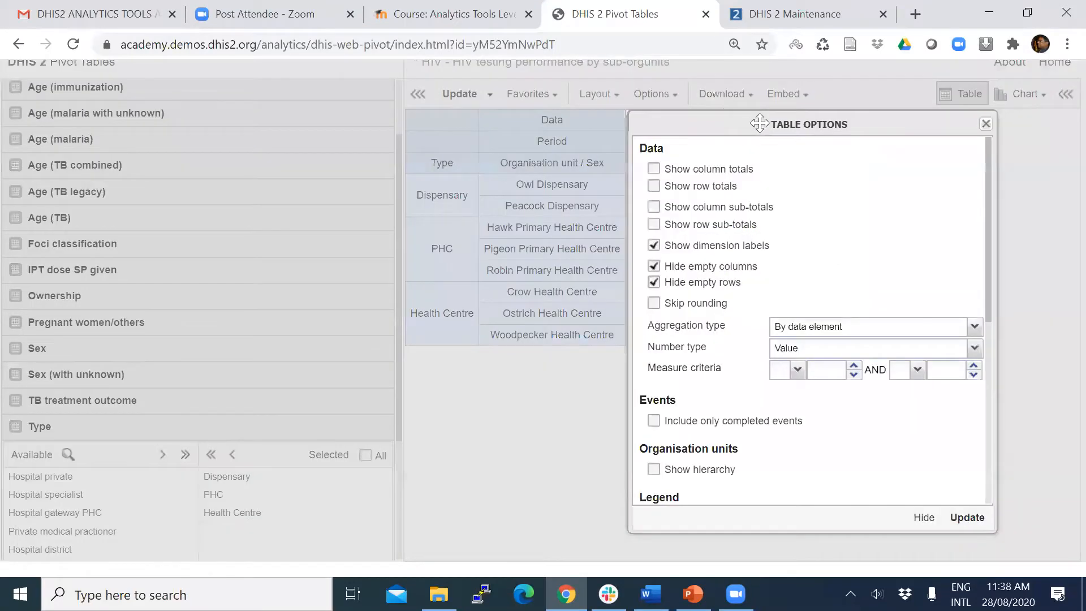
pyautogui.click(626, 95)
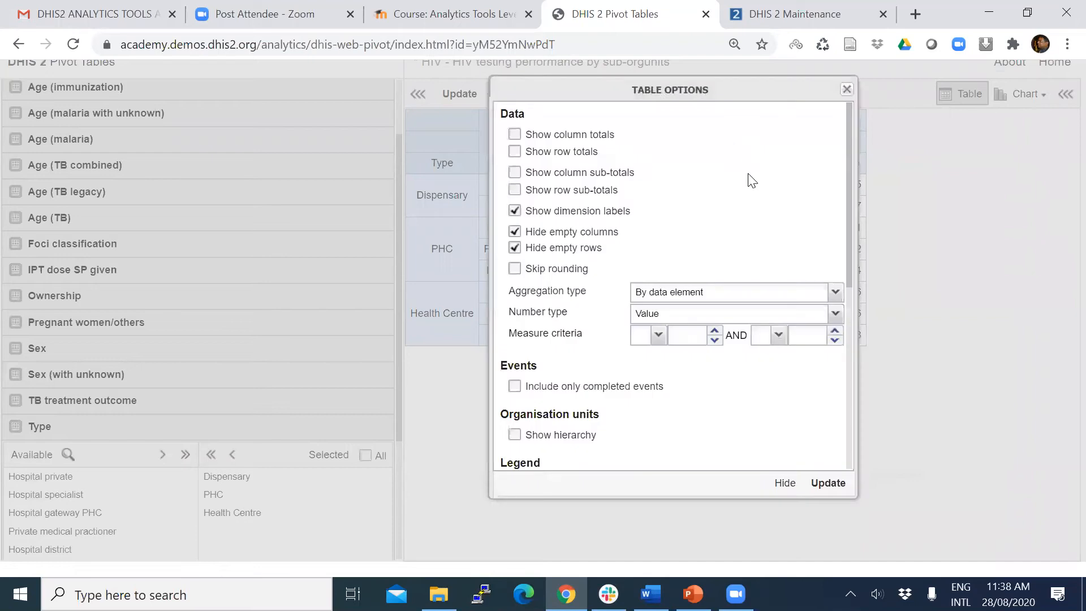
pyautogui.moveTo(849, 177); pyautogui.dragTo(858, 399)
pyautogui.scroll(6, 838, 169)
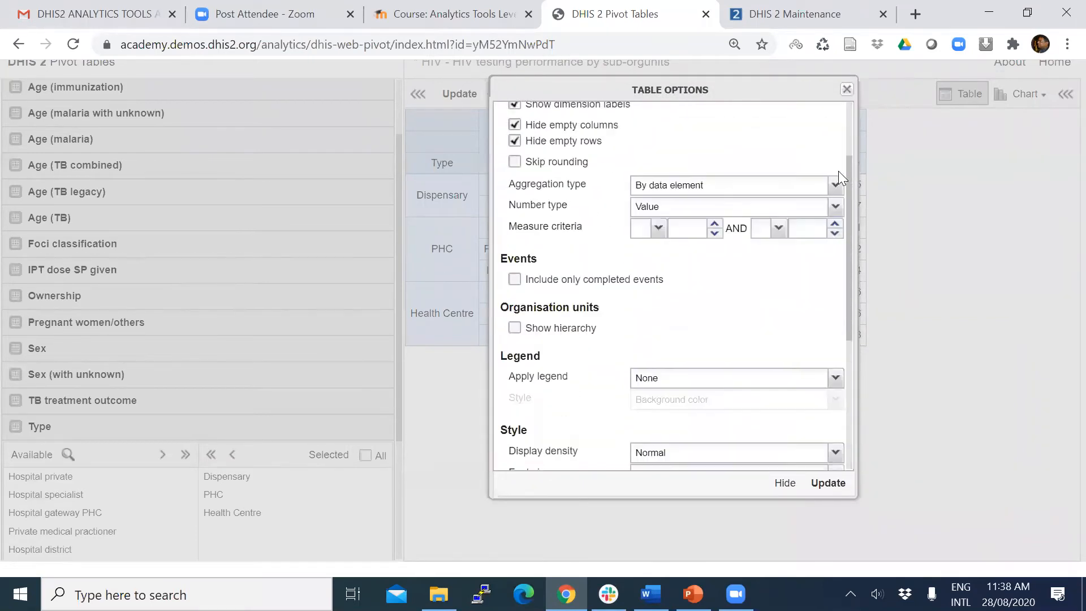
pyautogui.scroll(-6, 849, 362)
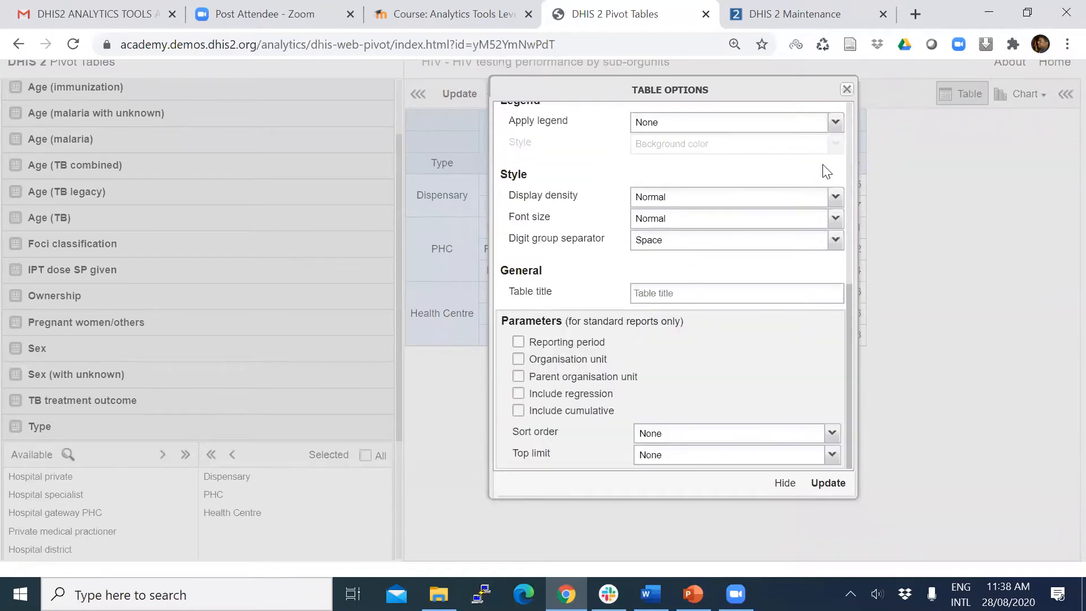
pyautogui.scroll(5, 824, 164)
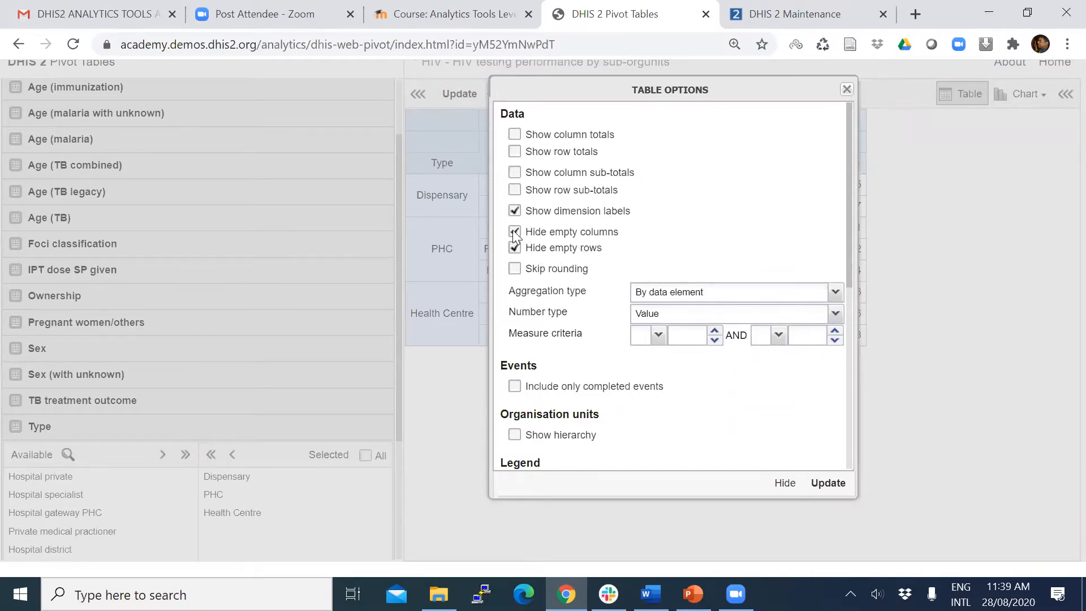
pyautogui.click(514, 248)
pyautogui.click(826, 483)
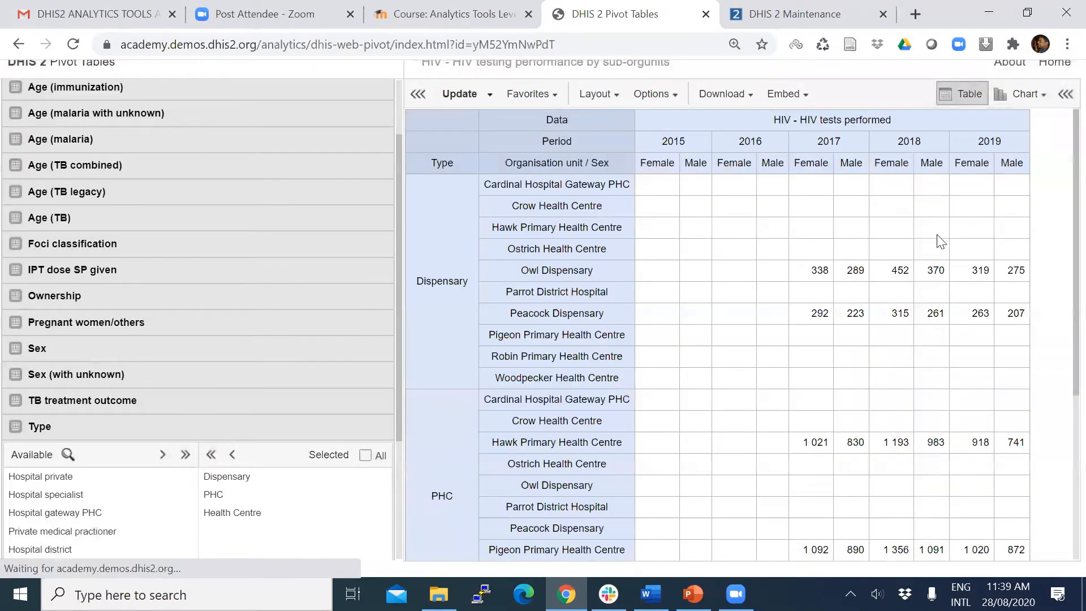
# Look through the expanded pivot table and hide its empty columns and empty rows again
pyautogui.scroll(-5, 905, 306)
pyautogui.scroll(2, 899, 403)
pyautogui.scroll(1, 899, 404)
pyautogui.scroll(-3, 904, 404)
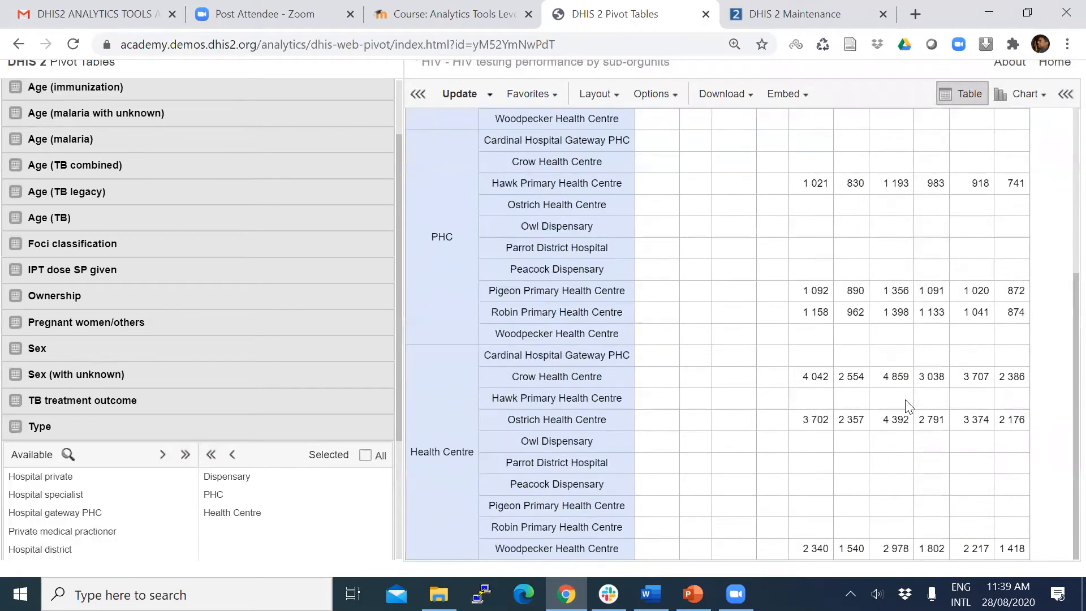
pyautogui.scroll(4, 907, 405)
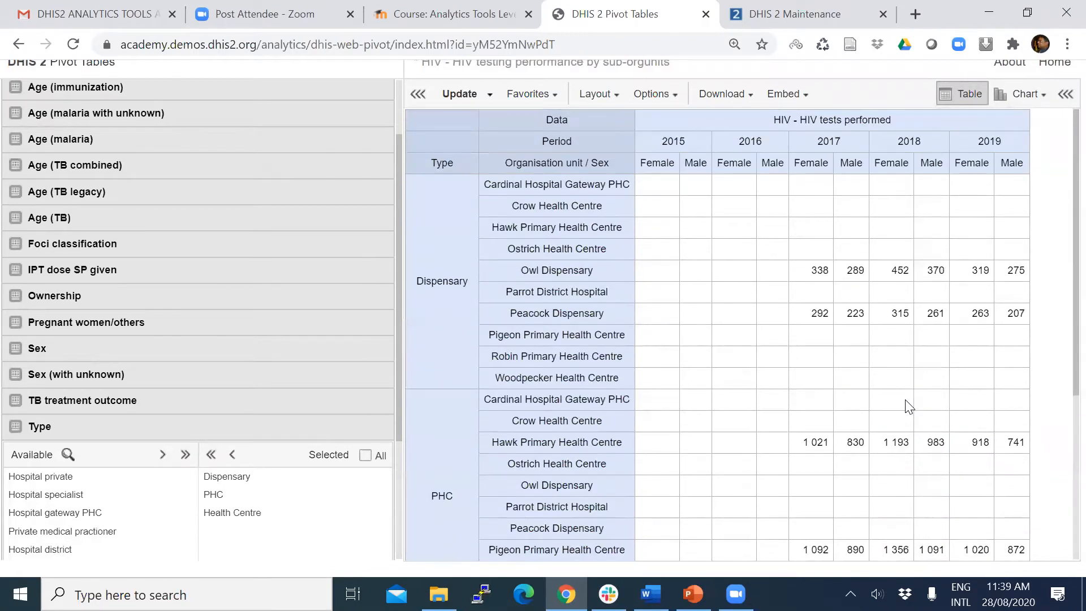
pyautogui.click(661, 95)
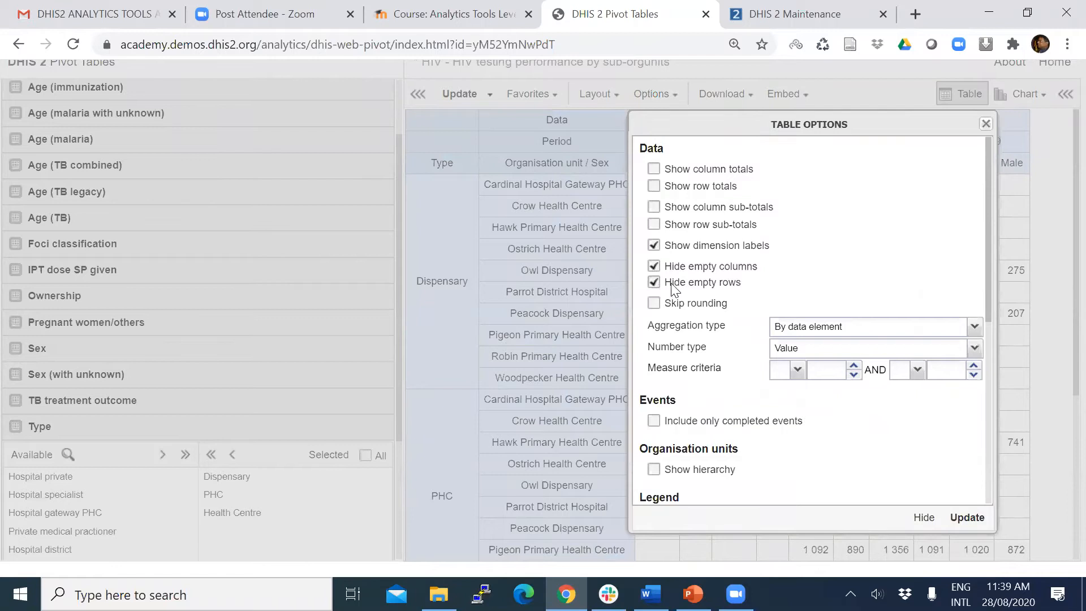
pyautogui.click(963, 515)
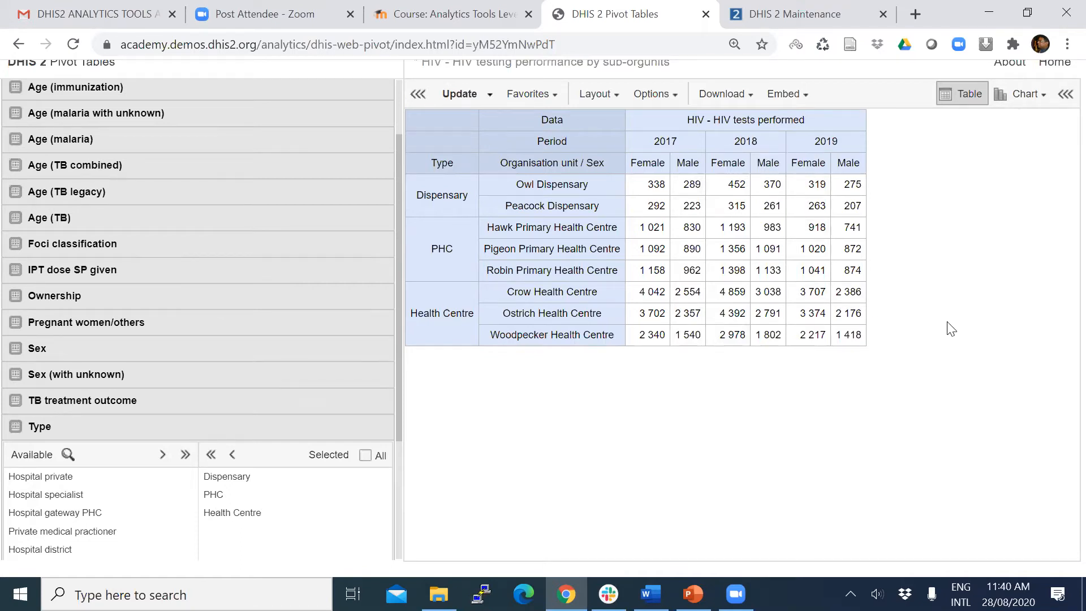
# Show column totals, row totals, column sub-totals and row sub-totals in the pivot table
pyautogui.click(655, 100)
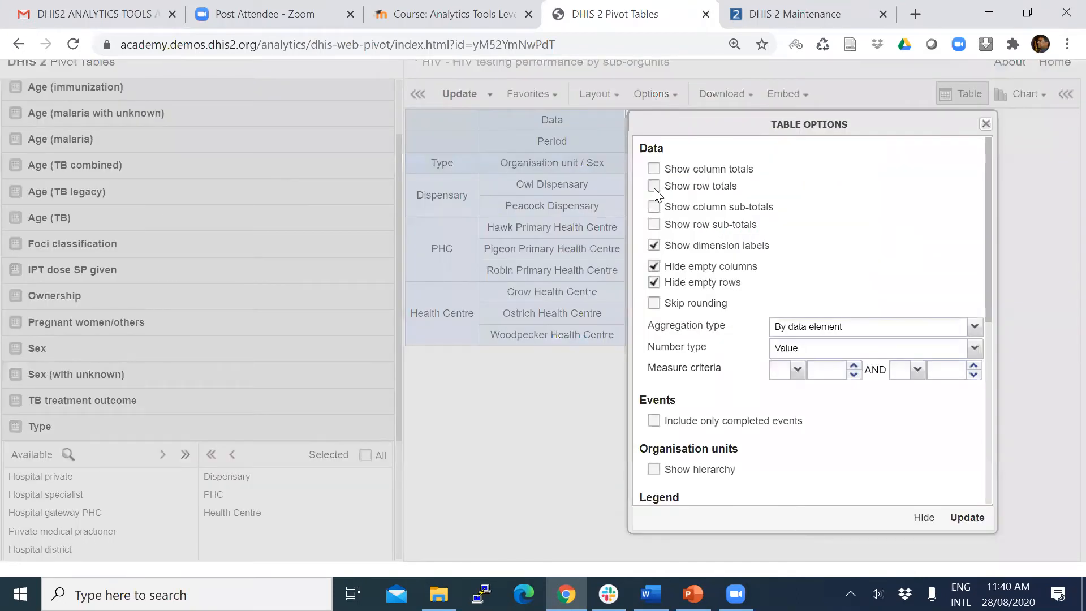
pyautogui.click(654, 169)
pyautogui.click(654, 187)
pyautogui.click(655, 206)
pyautogui.click(667, 365)
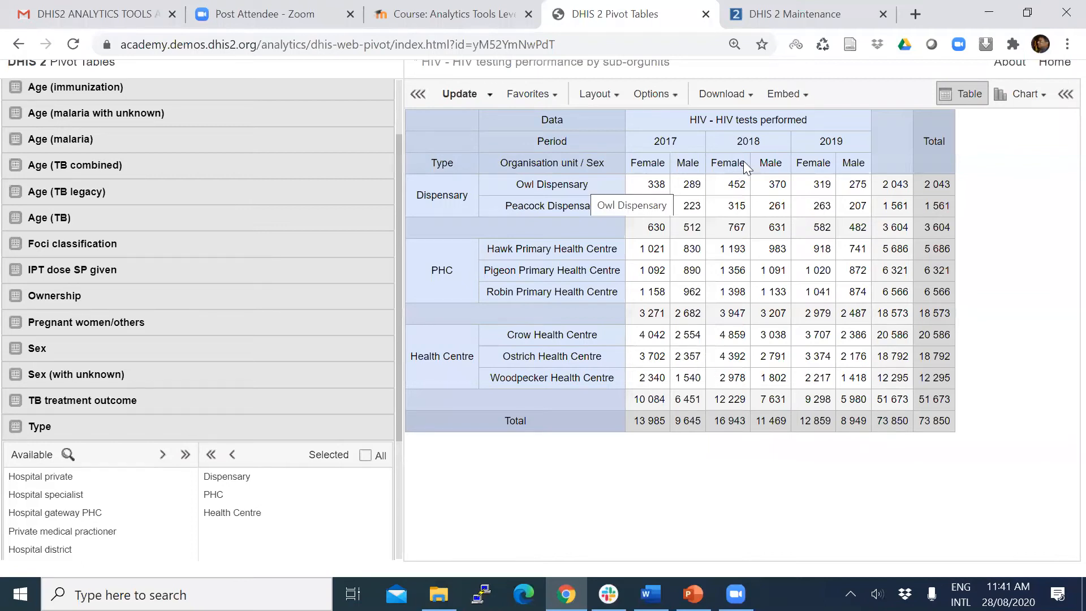
# Show the organisation unit hierarchy in the pivot table
pyautogui.click(656, 94)
pyautogui.scroll(-1, 792, 187)
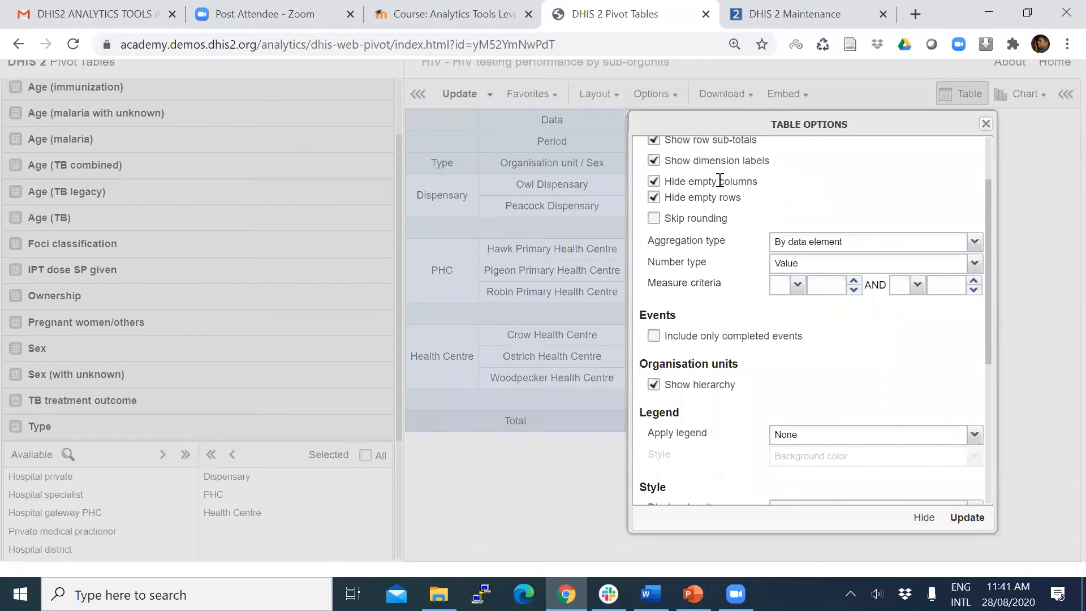
pyautogui.press('Return')
# Set the table title to "HIV tests performed during last 3 years in facilities in Bird District" and update the table
pyautogui.moveTo(789, 183); pyautogui.dragTo(716, 186)
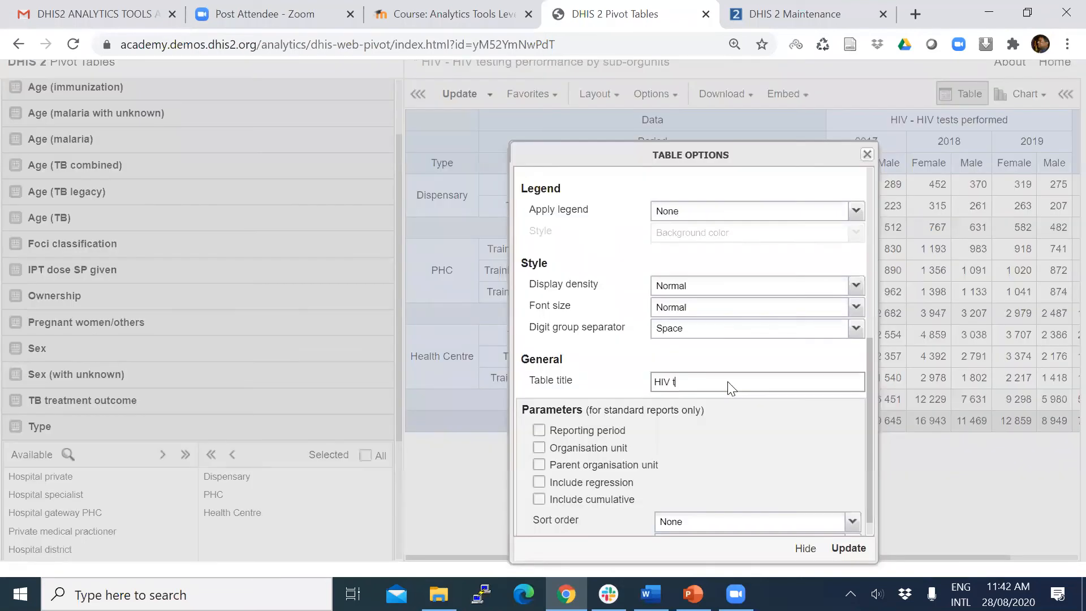
pyautogui.write('ests performed during last 3 years in facili')
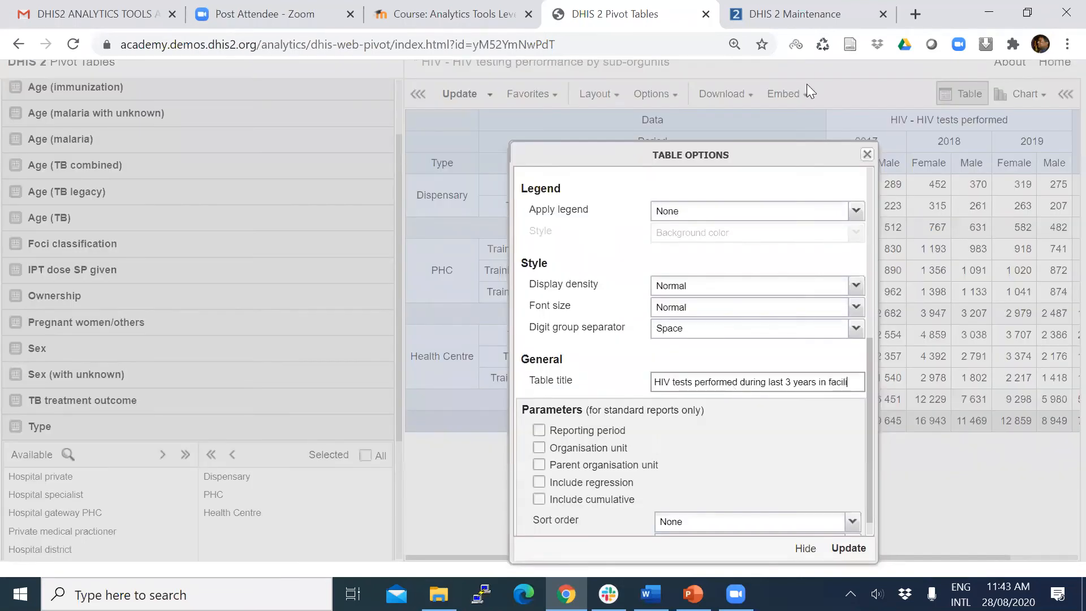
pyautogui.press('BackSpace')
pyautogui.press('BackSpace')
pyautogui.press('BackSpace')
pyautogui.press('BackSpace')
pyautogui.press('BackSpace')
pyautogui.press('BackSpace')
pyautogui.press('BackSpace')
pyautogui.press('BackSpace')
pyautogui.press('BackSpace')
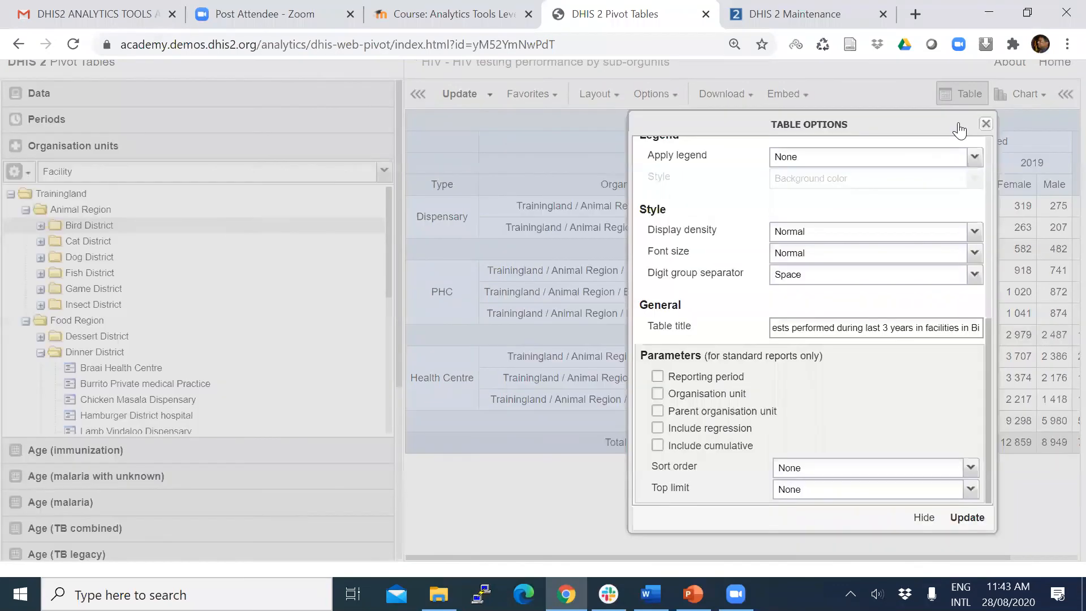
pyautogui.write('rd District')
pyautogui.click(967, 517)
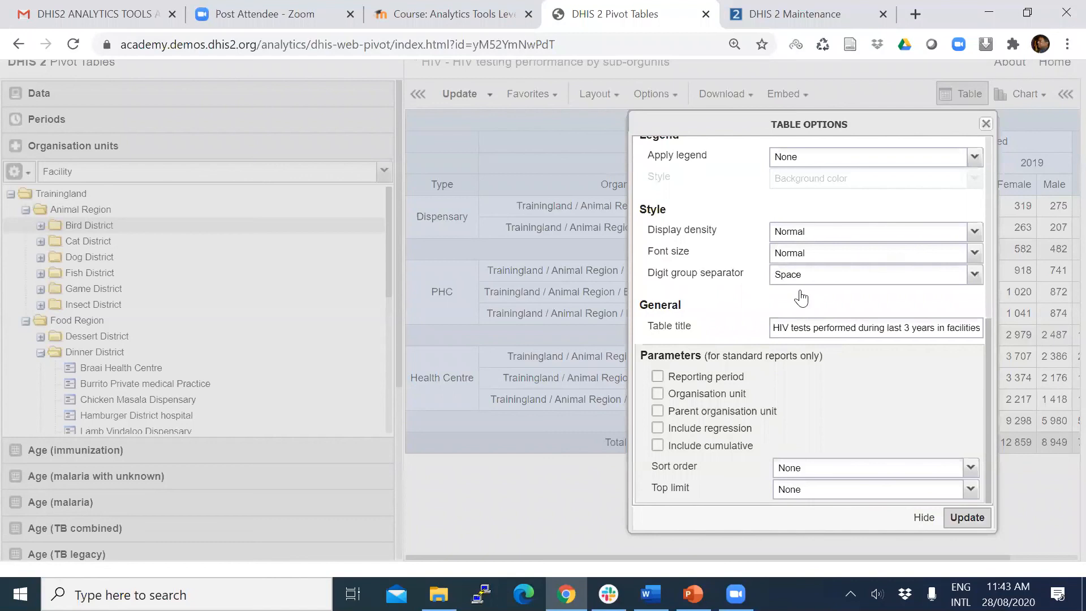
pyautogui.click(968, 518)
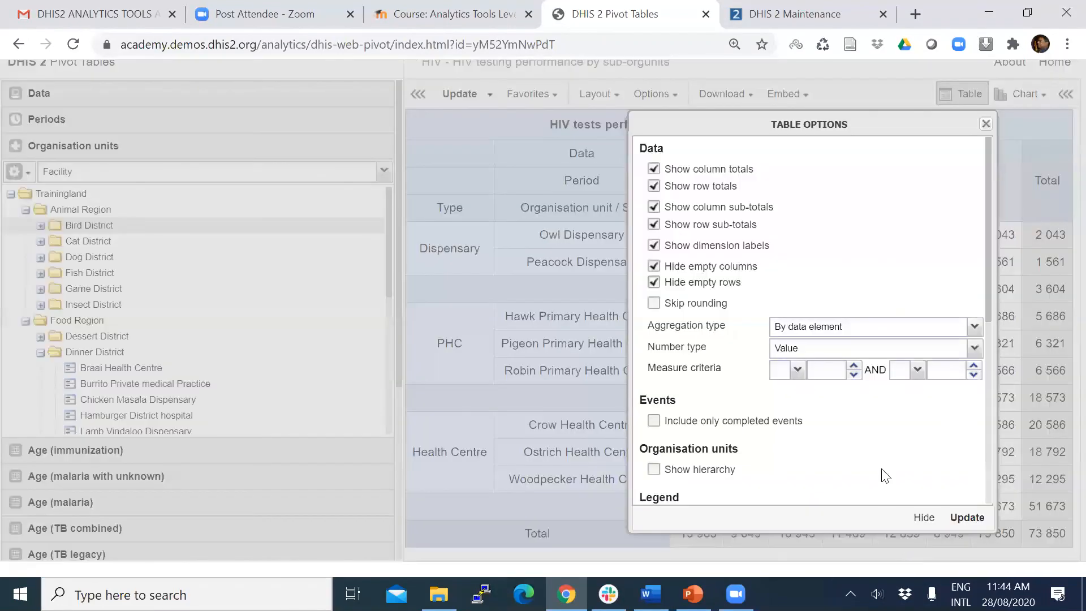
# Switch to the PowerPoint presentation and start the slide show from the current slide
pyautogui.hotkey('alt', 'Tab')
pyautogui.hotkey('shift', 'F5')
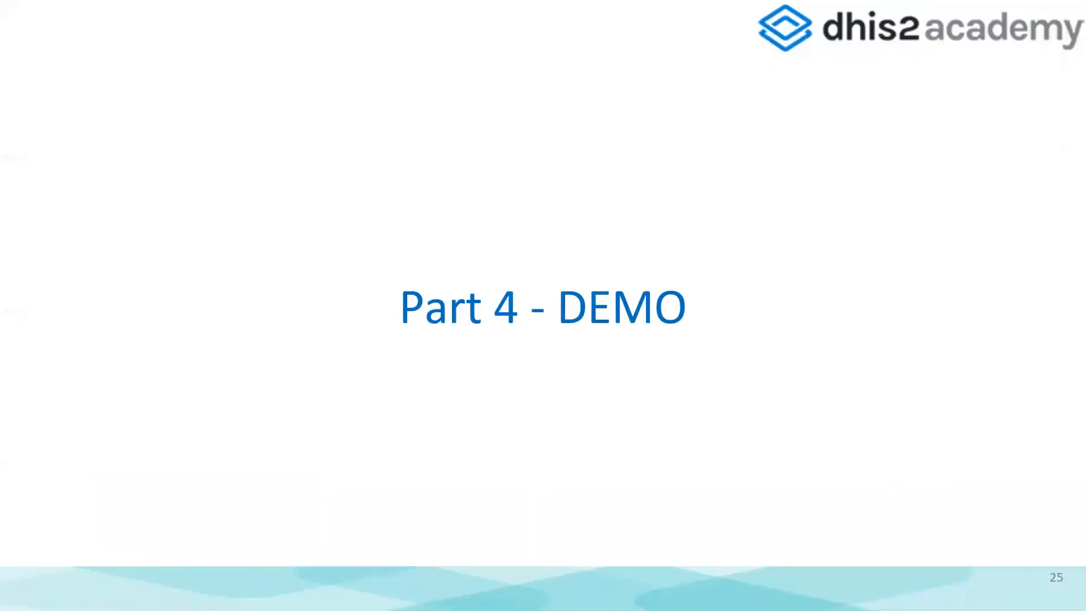